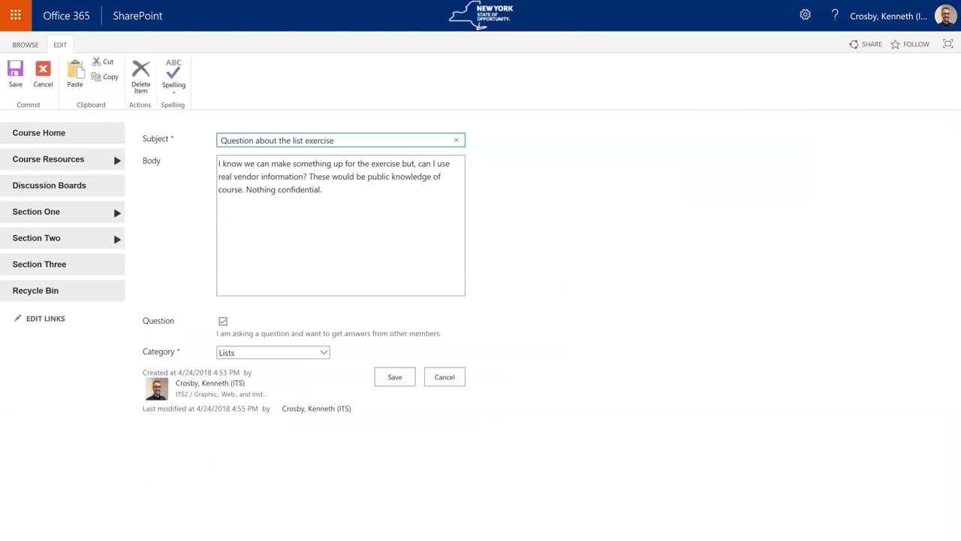
Review the text-formatting and insert tools for the question's body, keep Lists as its category, and leave the edit form.
click(323, 189)
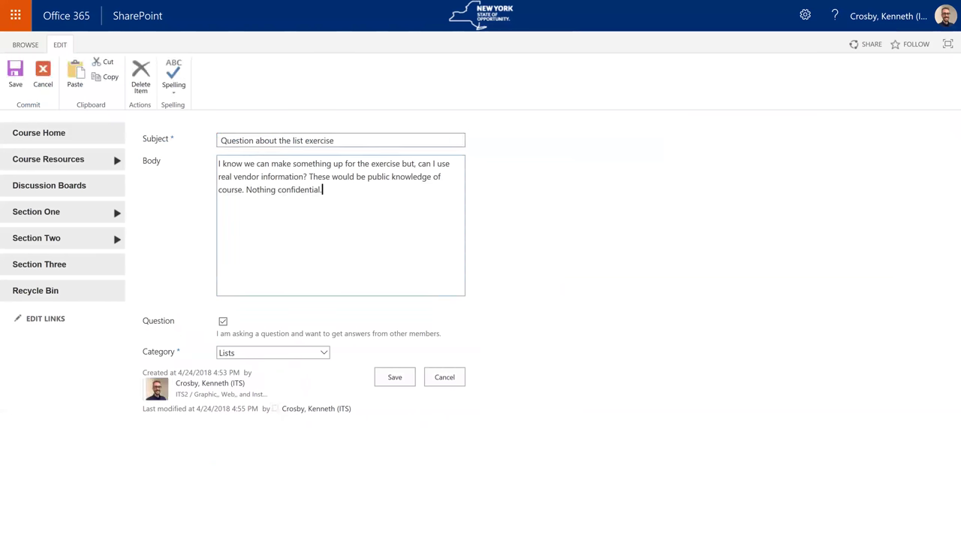
click(103, 45)
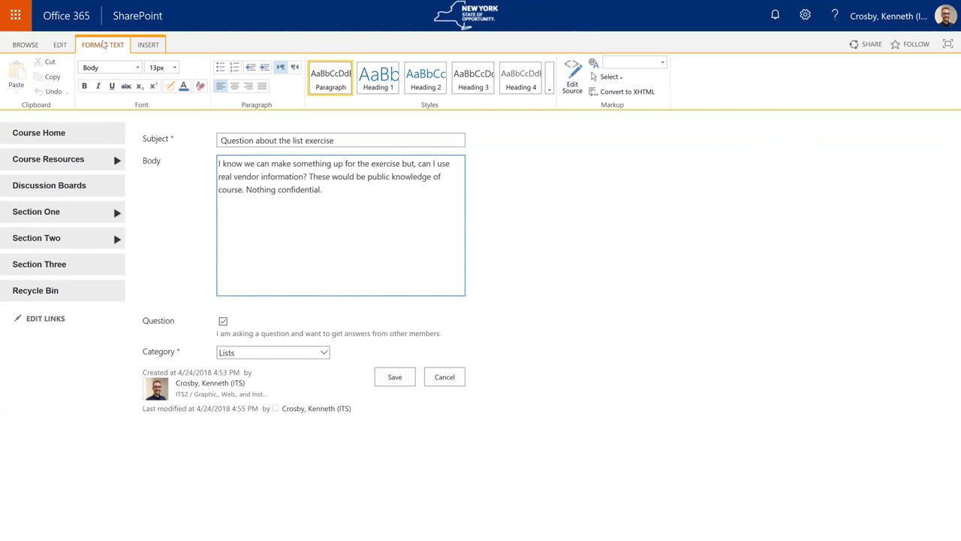
click(148, 46)
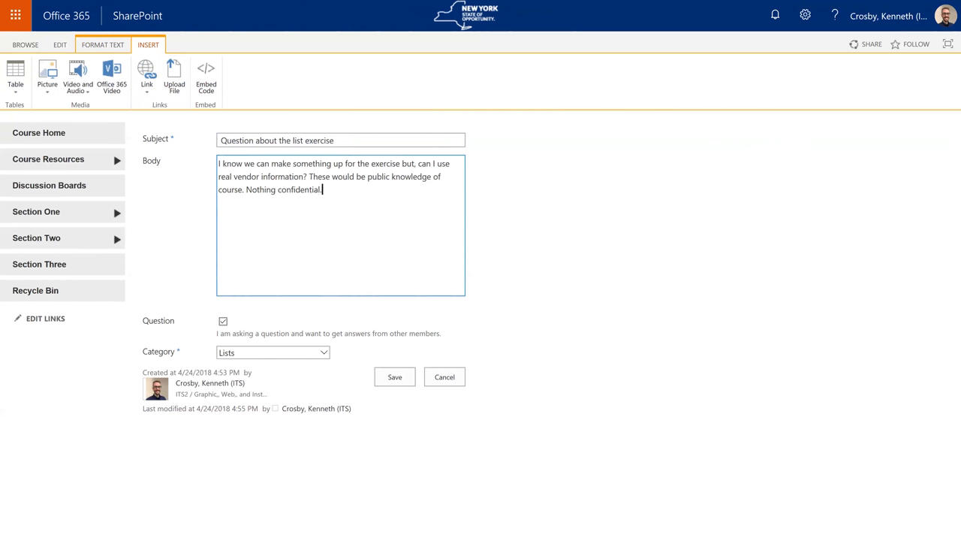
click(324, 352)
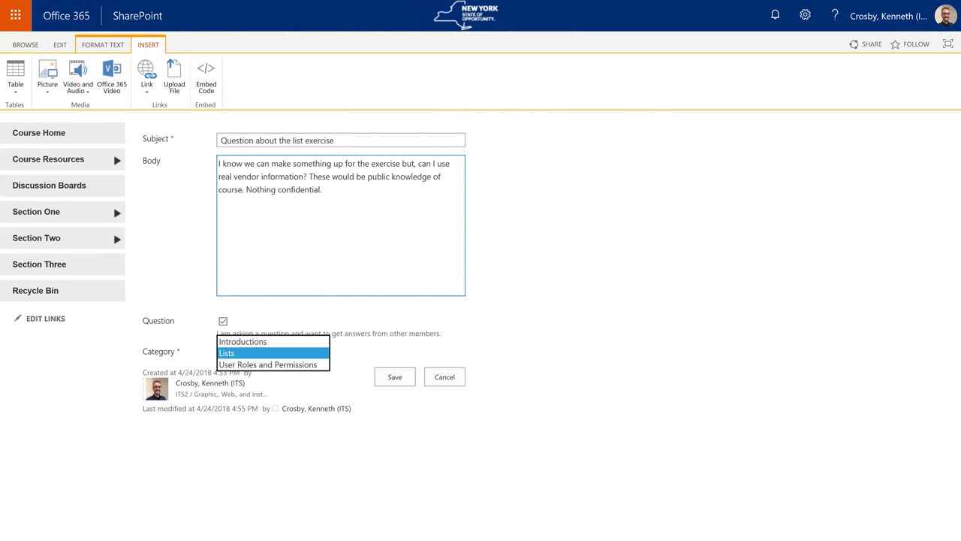
click(227, 353)
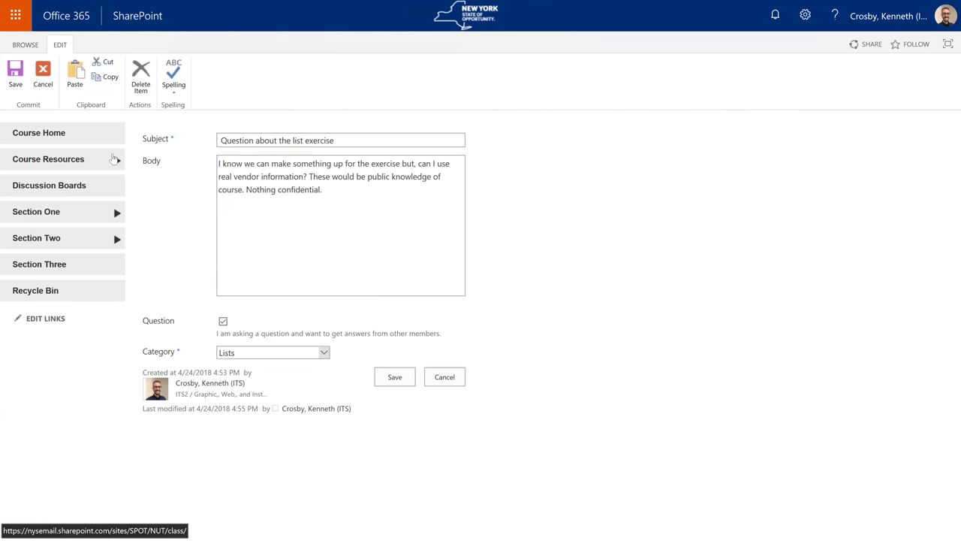
click(117, 162)
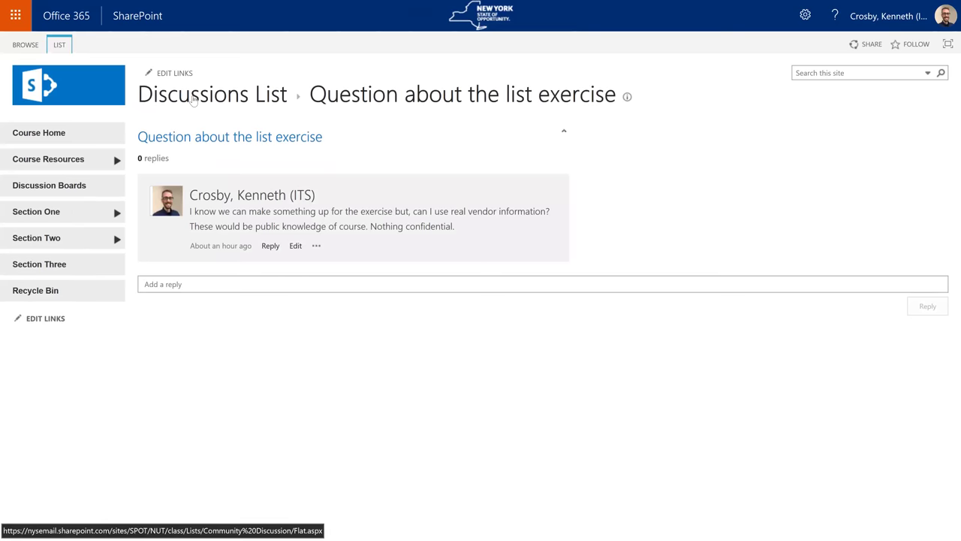
Open the "Contact list connected to Outlook?" discussion and read the question, its best reply and all replies.
click(249, 184)
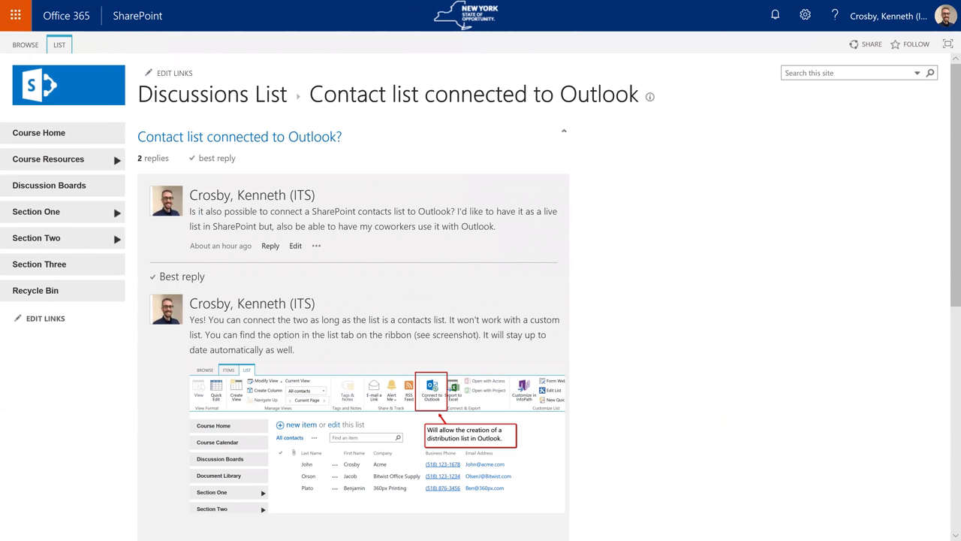
scroll(480, 301, down, 1)
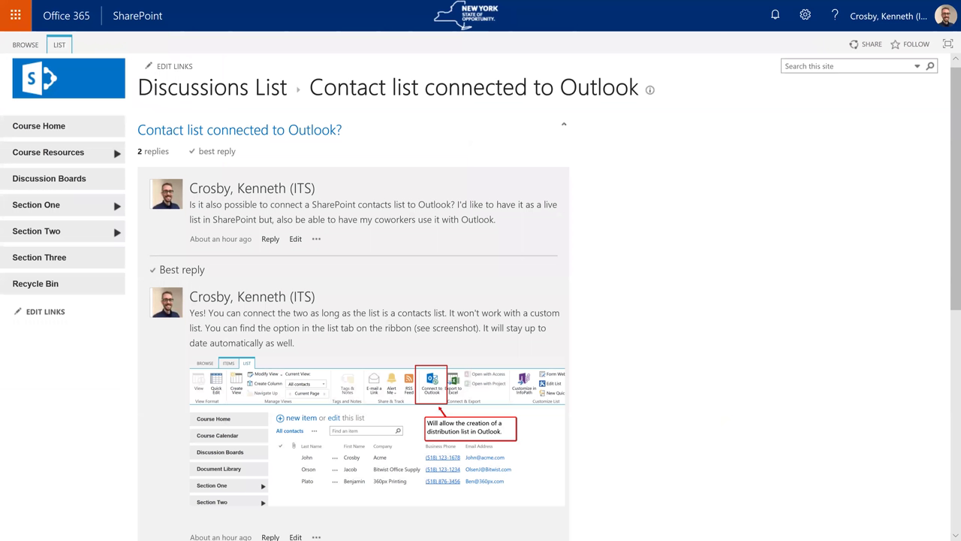
scroll(480, 300, down, 1)
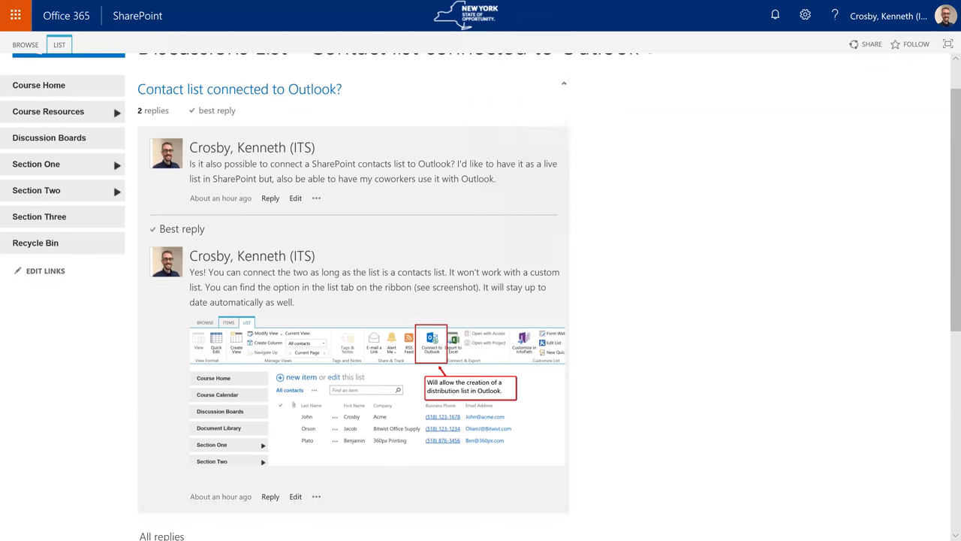
scroll(481, 300, down, 1)
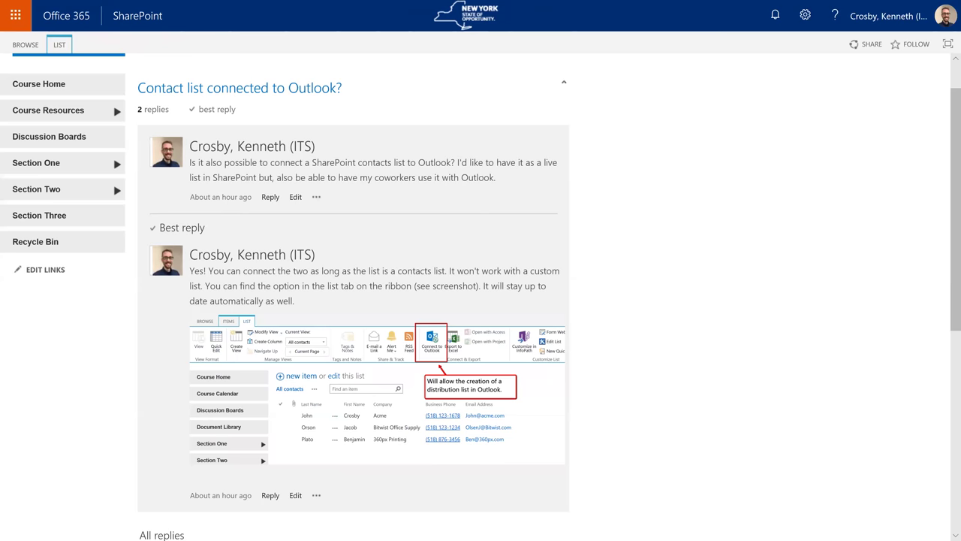
scroll(481, 300, down, 2)
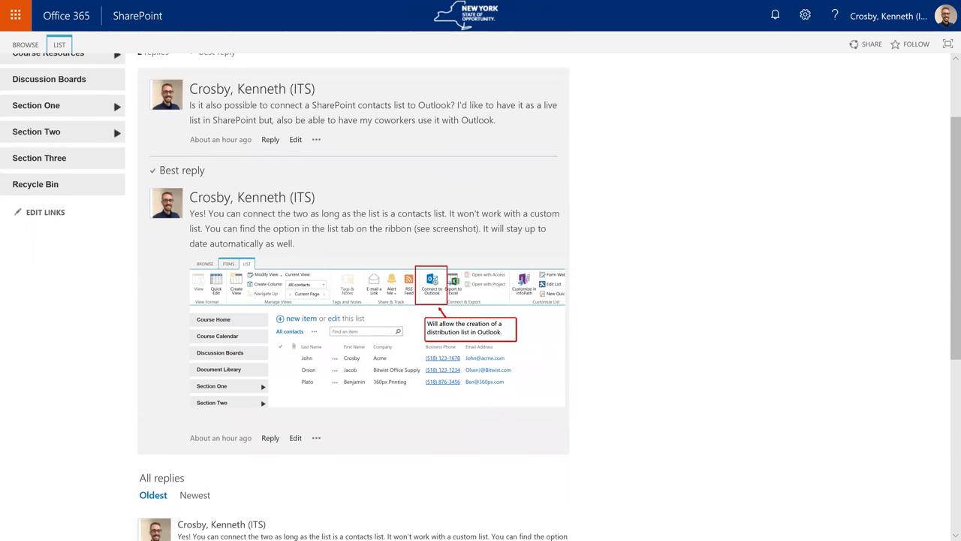
scroll(481, 300, down, 2)
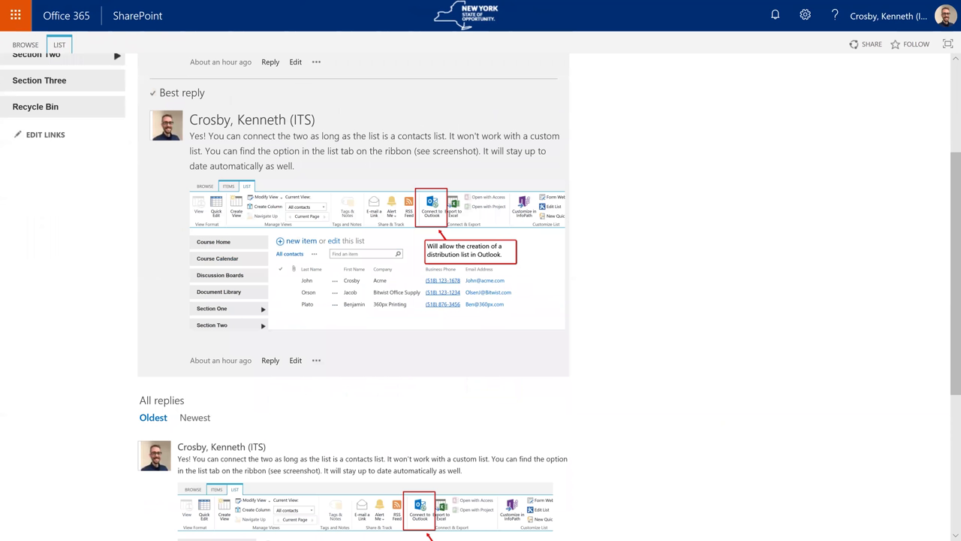
scroll(481, 301, down, 4)
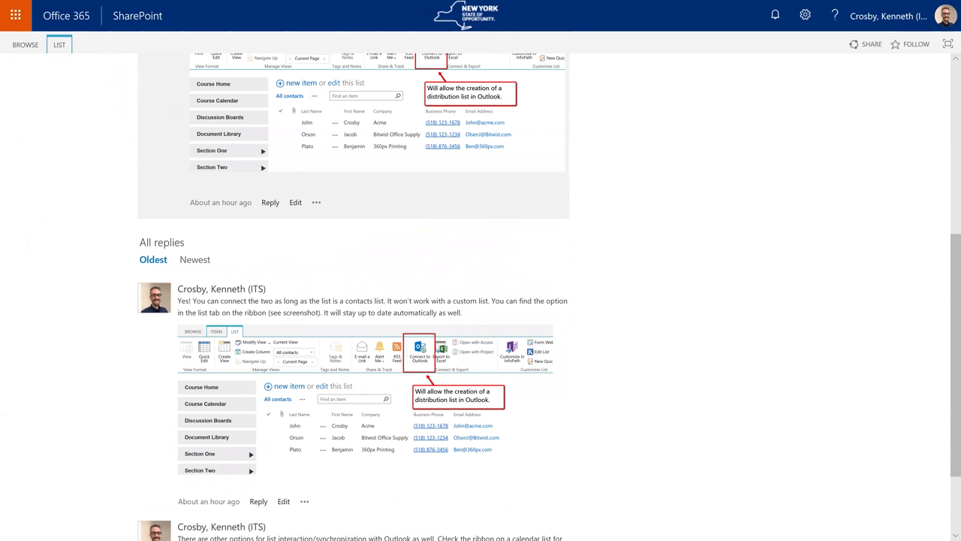
scroll(480, 300, down, 1)
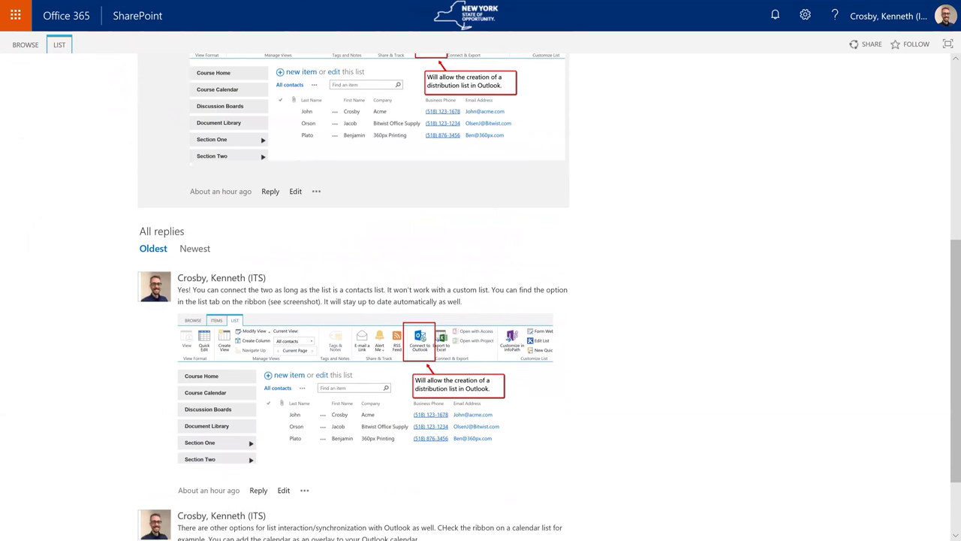
scroll(481, 300, down, 2)
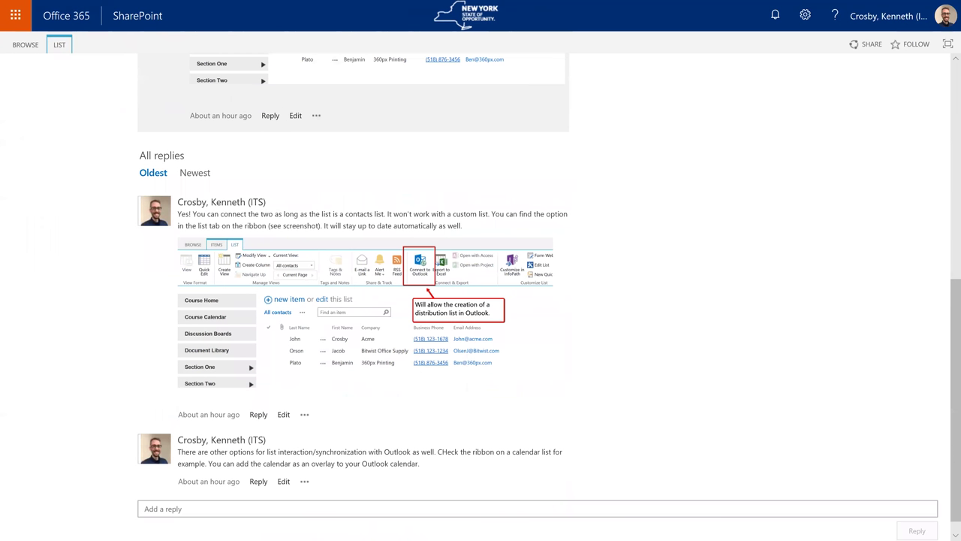
scroll(99, 212, up, 5)
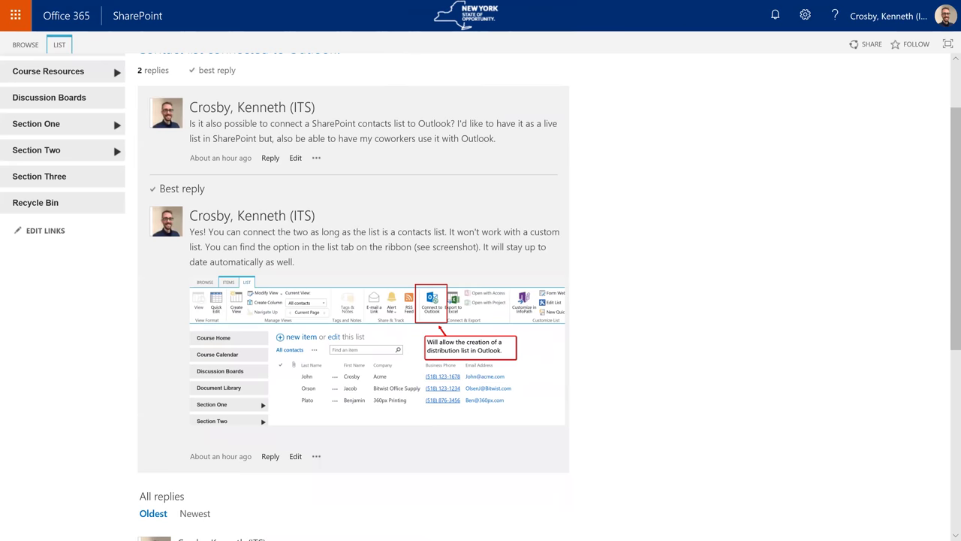
scroll(480, 301, up, 1)
Open the What is SharePoint? page from Section One and examine its introduction, training video and instructor list.
click(116, 211)
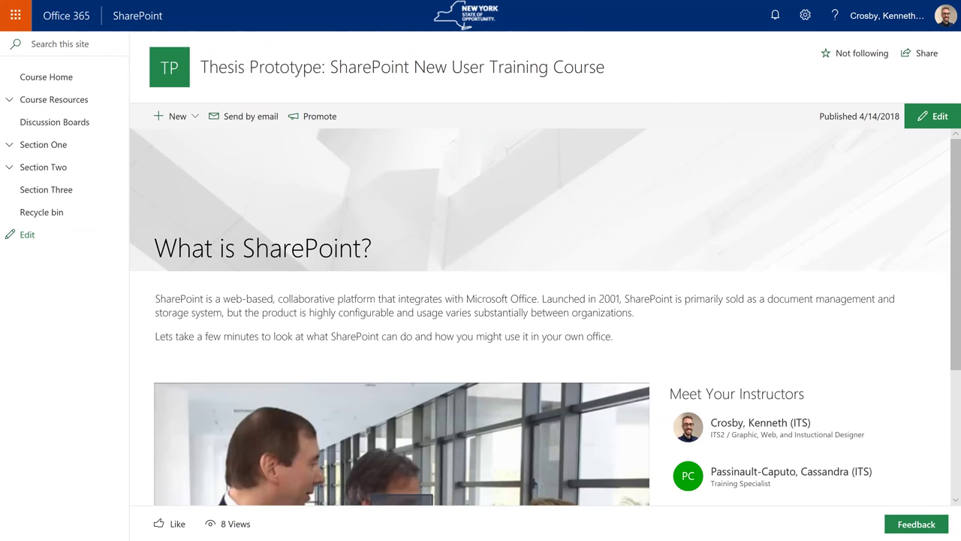
scroll(545, 317, down, 1)
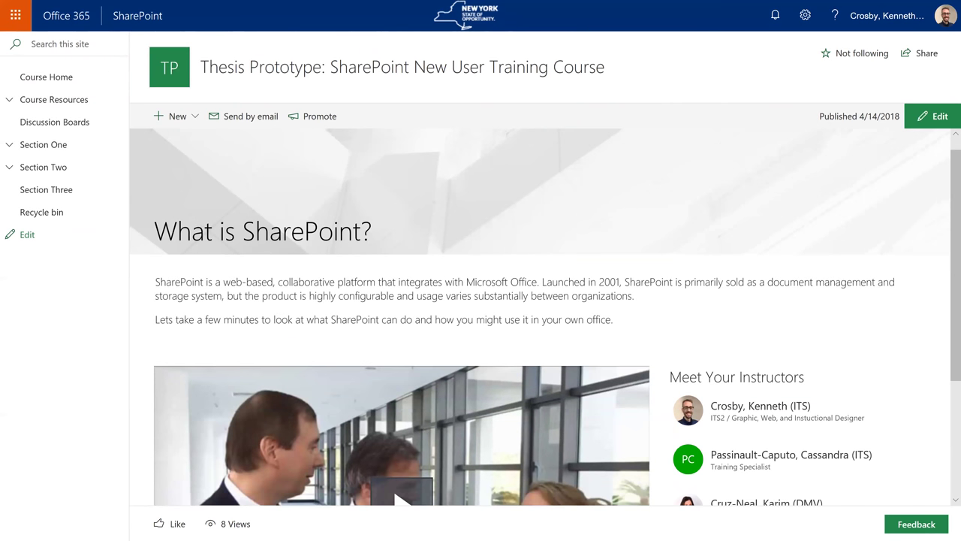
scroll(545, 317, down, 1)
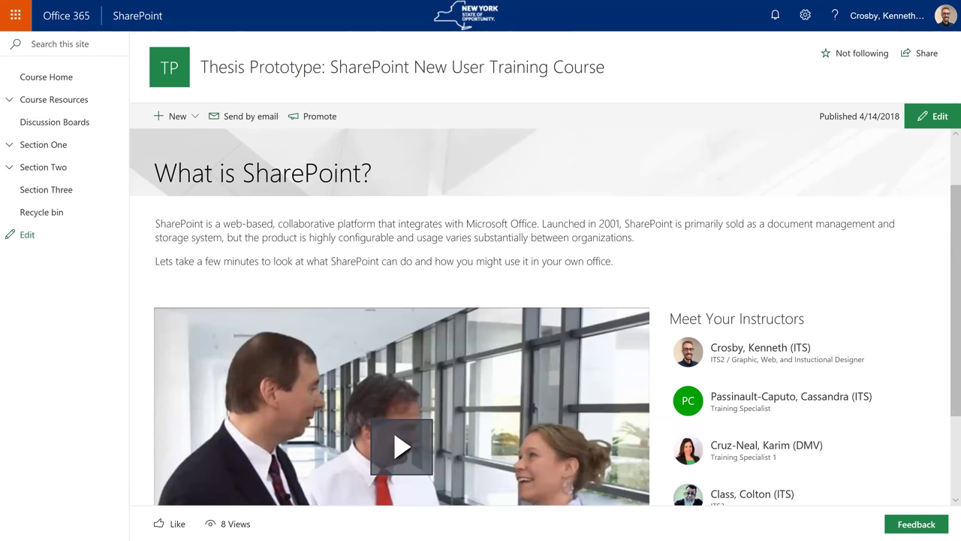
scroll(545, 317, down, 1)
scroll(545, 317, down, 1)
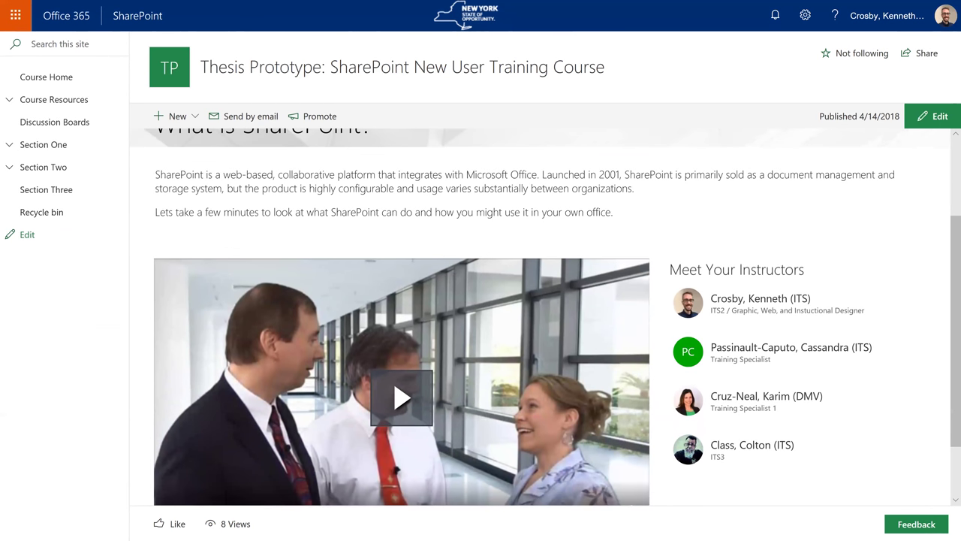
scroll(545, 317, down, 1)
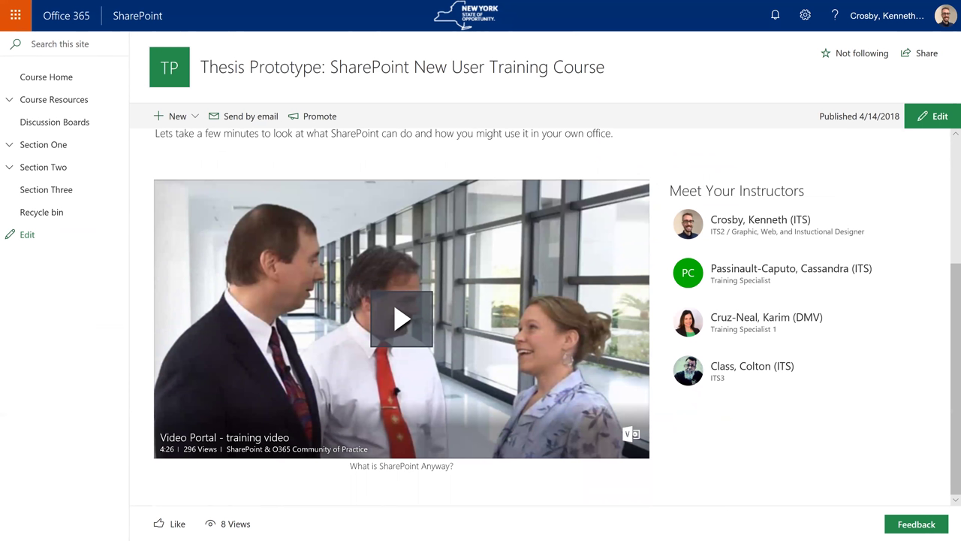
scroll(545, 317, up, 1)
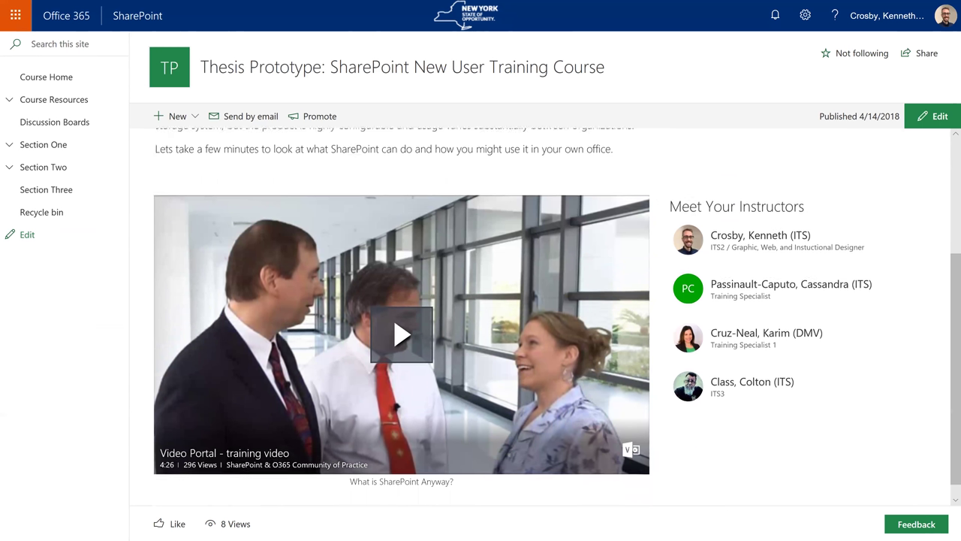
scroll(545, 317, up, 1)
scroll(546, 317, up, 2)
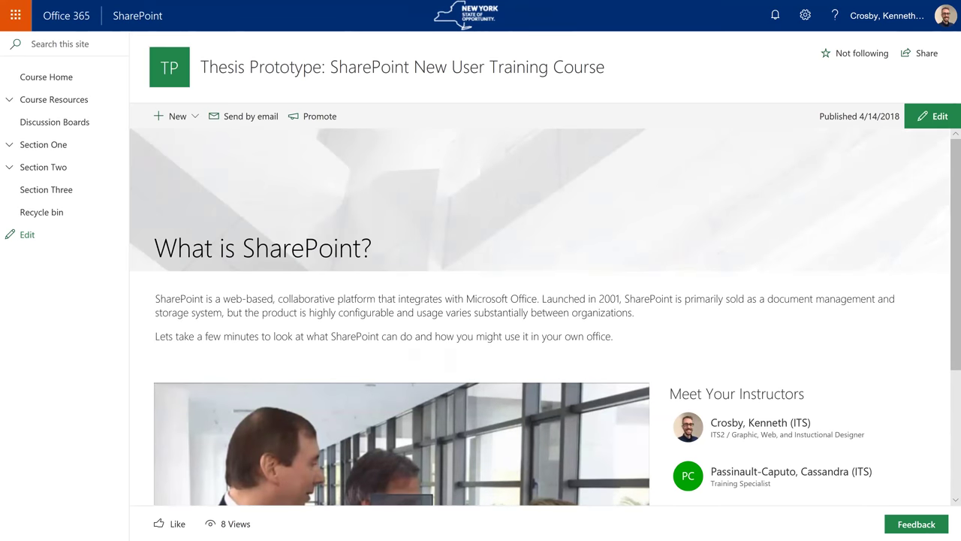
scroll(546, 317, down, 1)
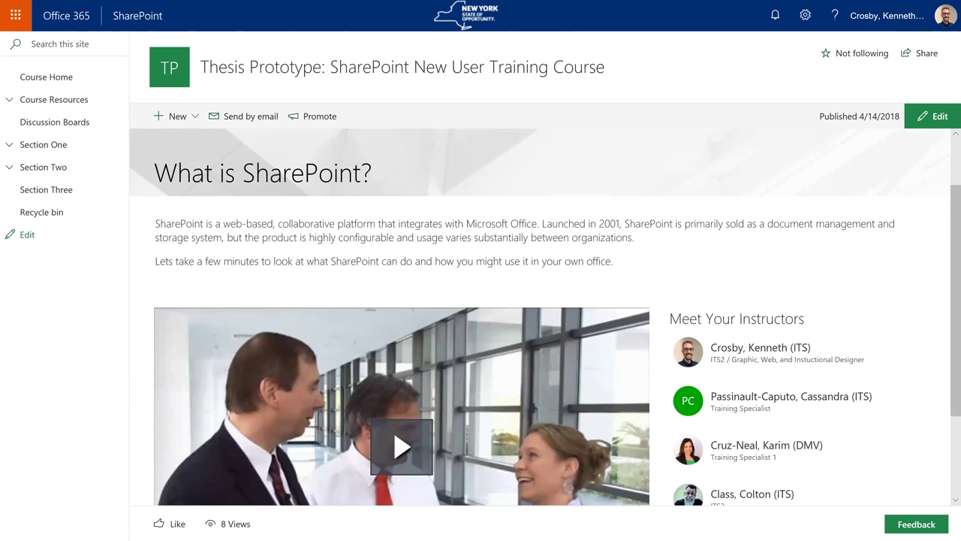
scroll(545, 317, down, 1)
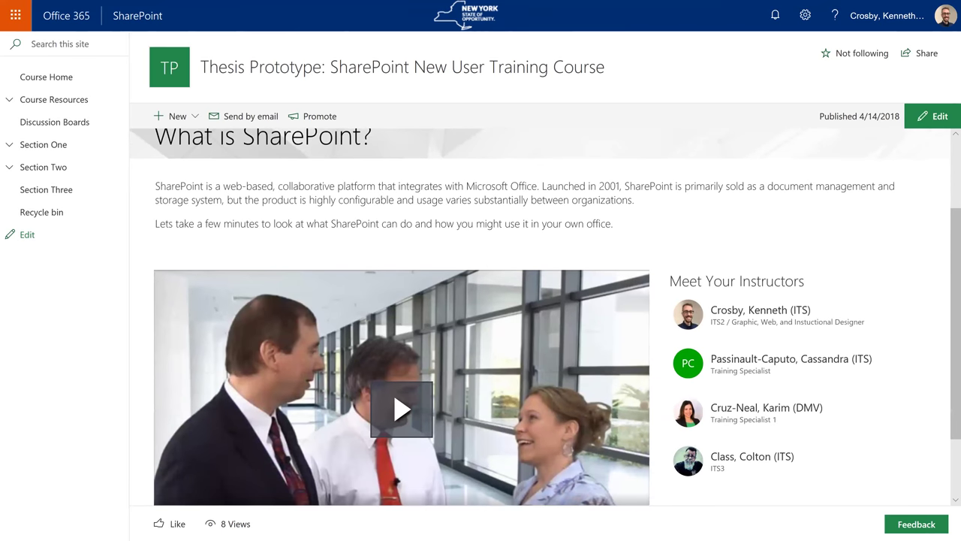
scroll(546, 317, down, 1)
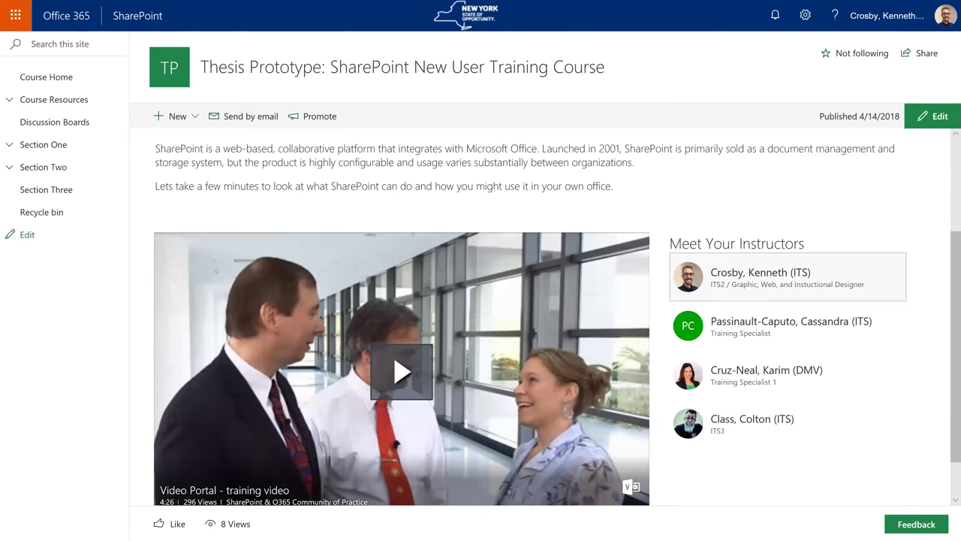
scroll(545, 317, down, 1)
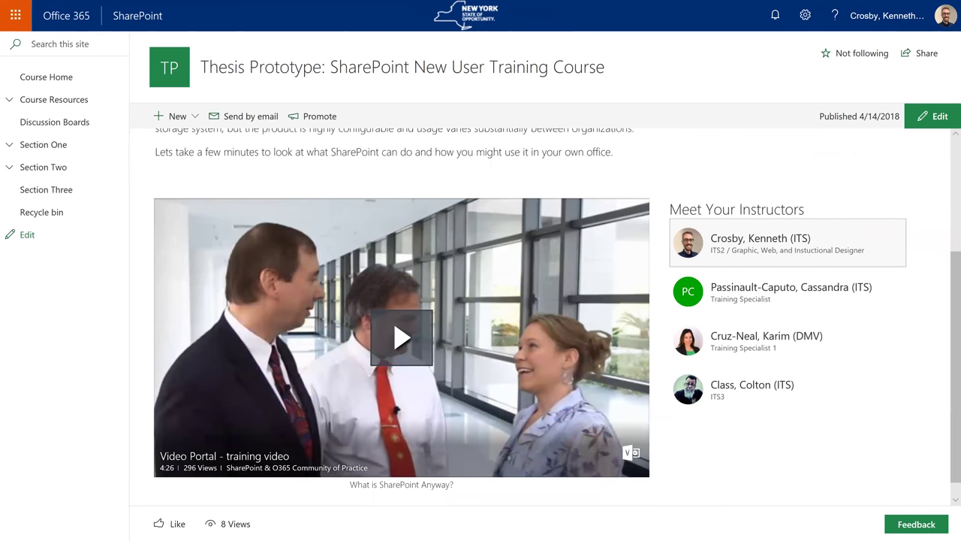
scroll(546, 317, up, 2)
scroll(84, 143, up, 1)
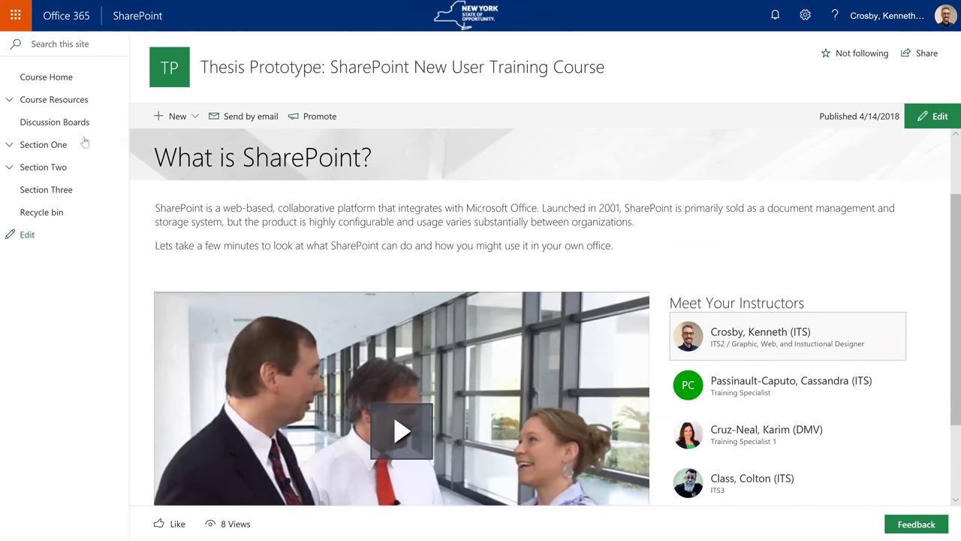
View the Introduction-to-Lists page, and open the List Interactions page from Section Two to examine its video and exercise instructions.
click(40, 146)
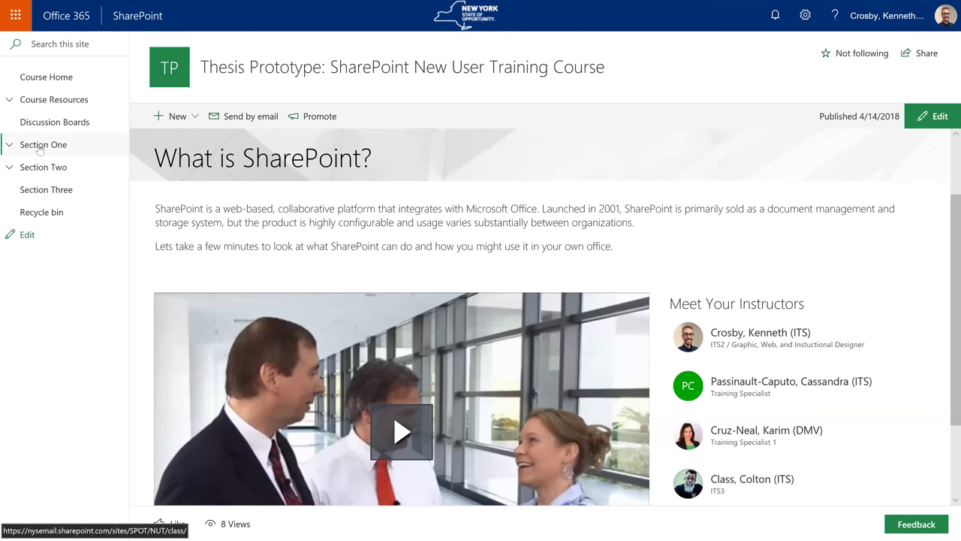
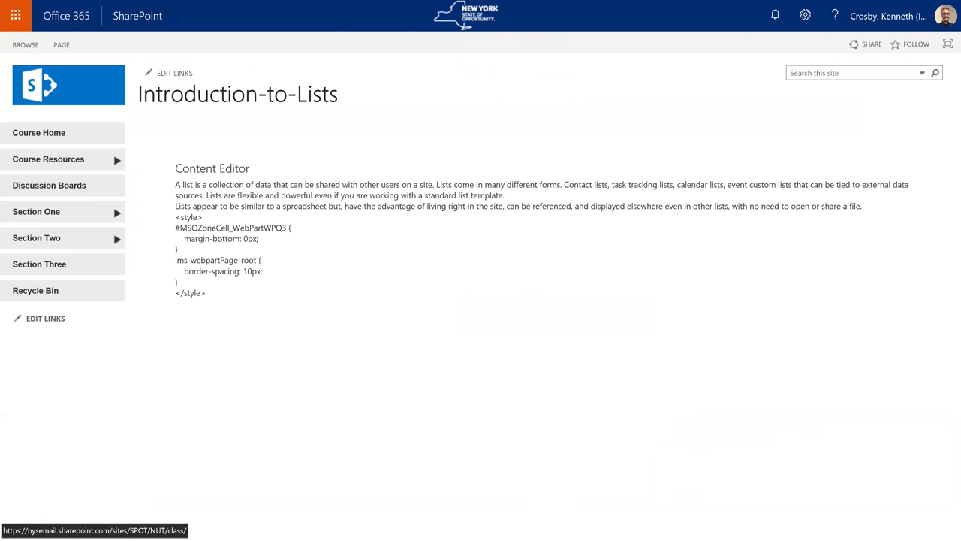
click(117, 238)
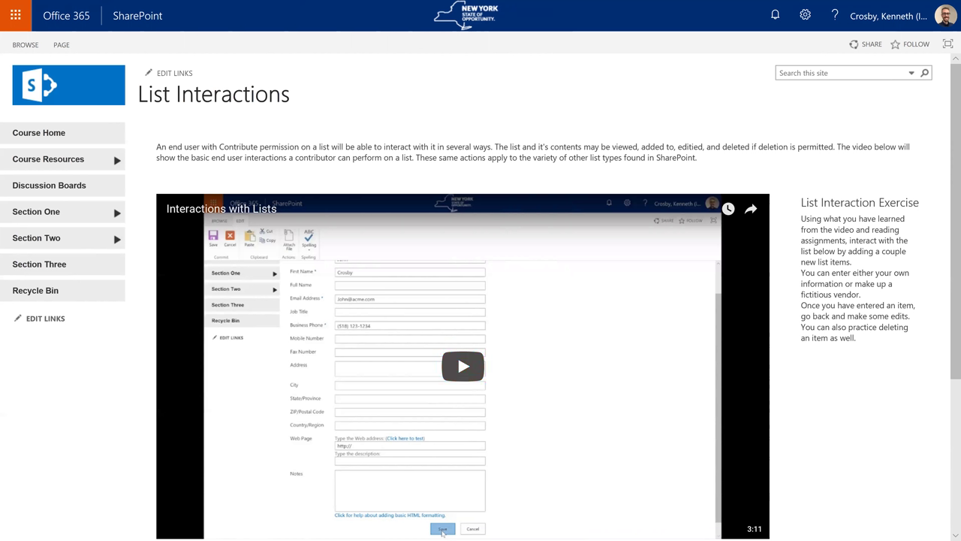
scroll(480, 300, down, 1)
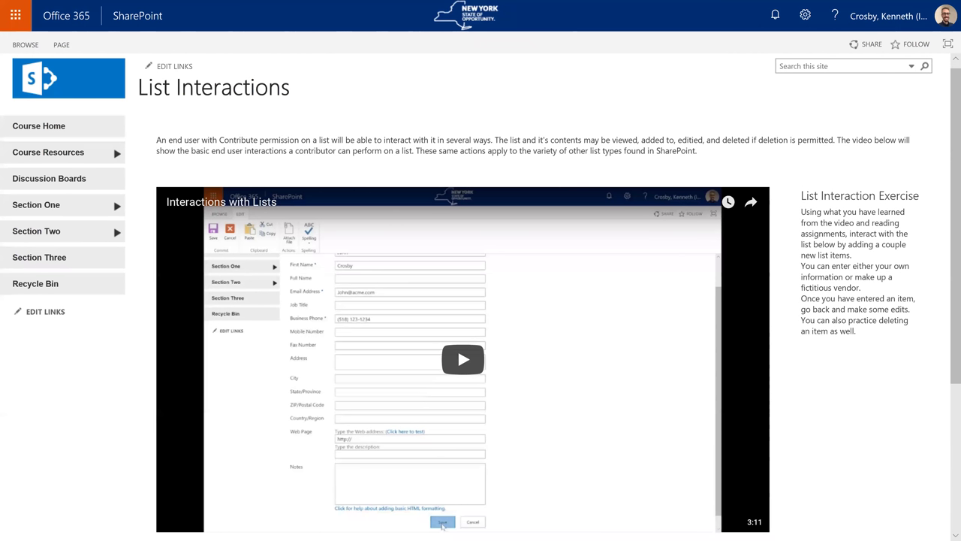
scroll(480, 300, down, 1)
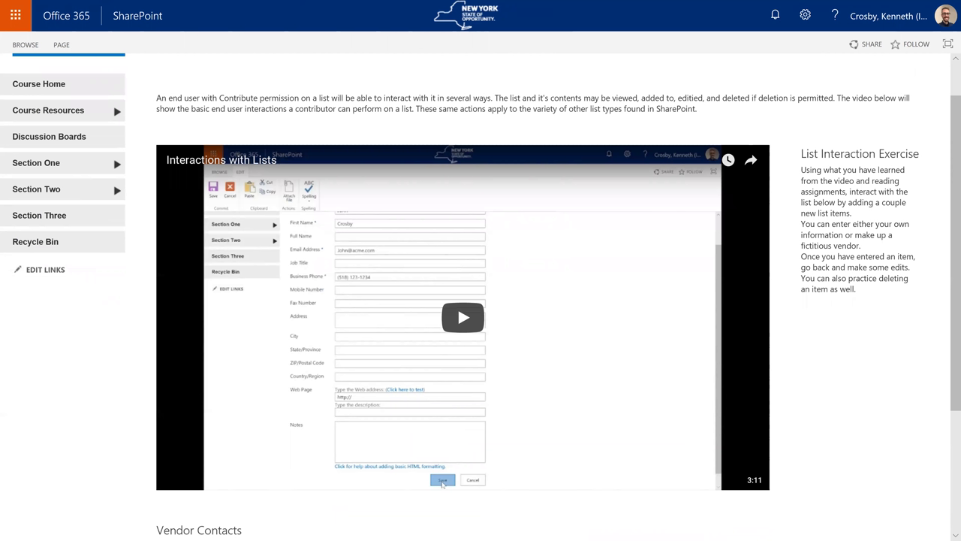
scroll(481, 300, up, 1)
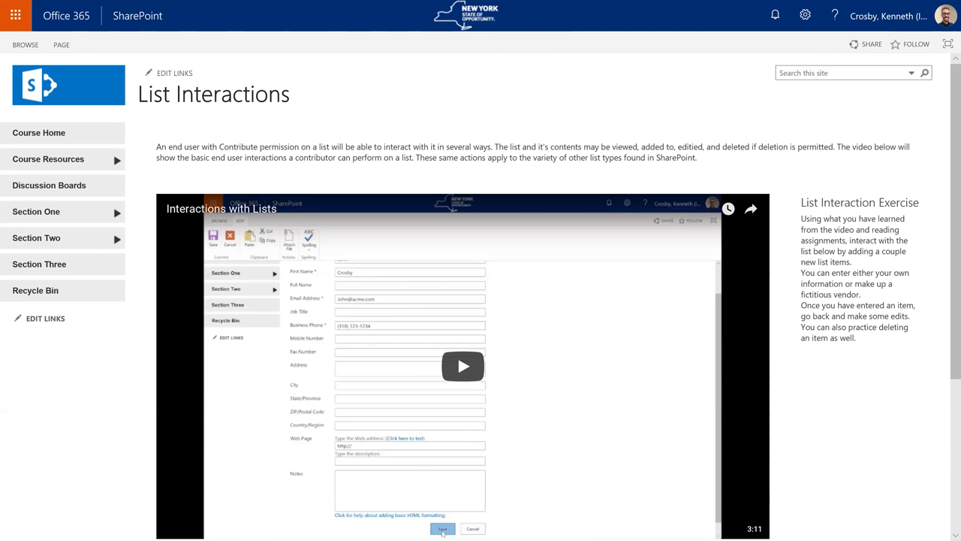
scroll(481, 301, down, 1)
scroll(481, 300, down, 1)
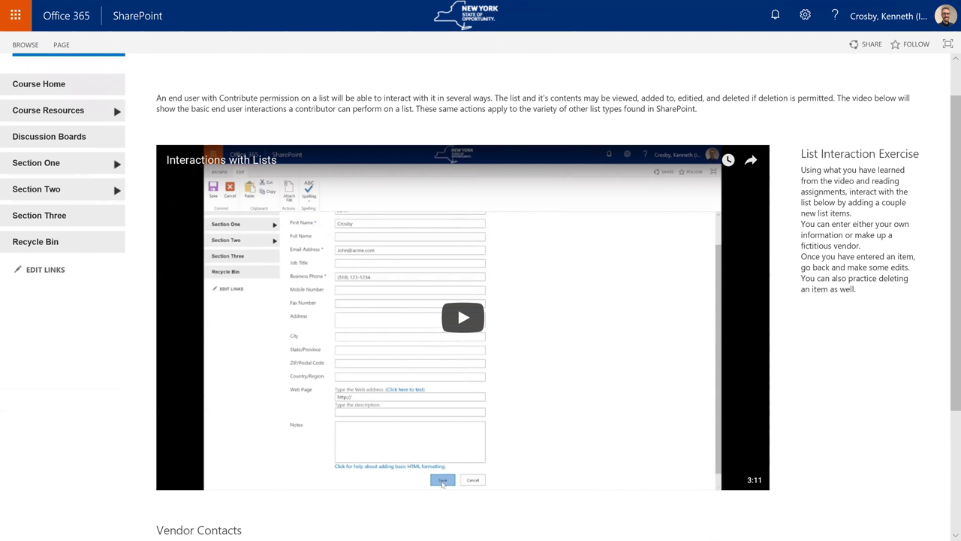
Examine the List Interactions page, from its video and exercise instructions to the columns and entries of the Vendor Contacts list.
scroll(481, 297, down, 1)
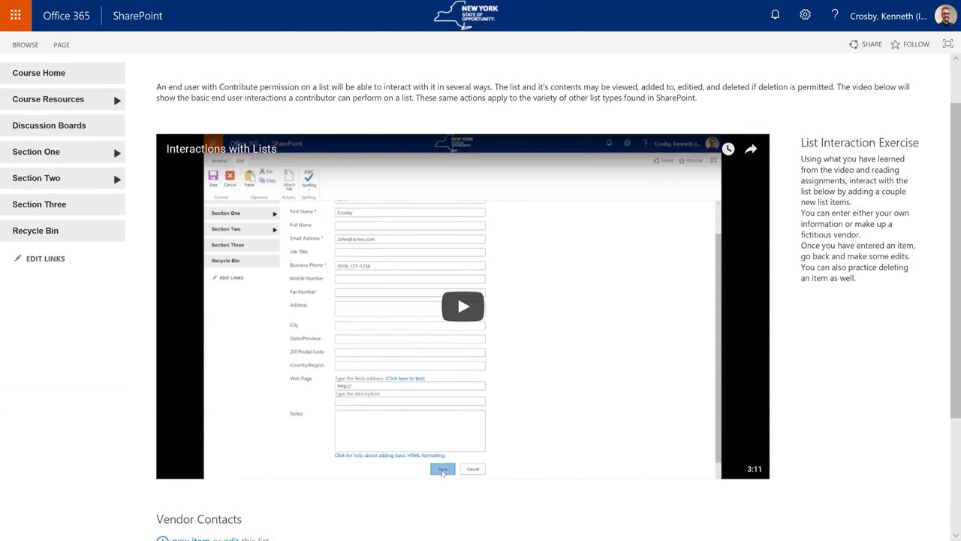
scroll(480, 296, down, 1)
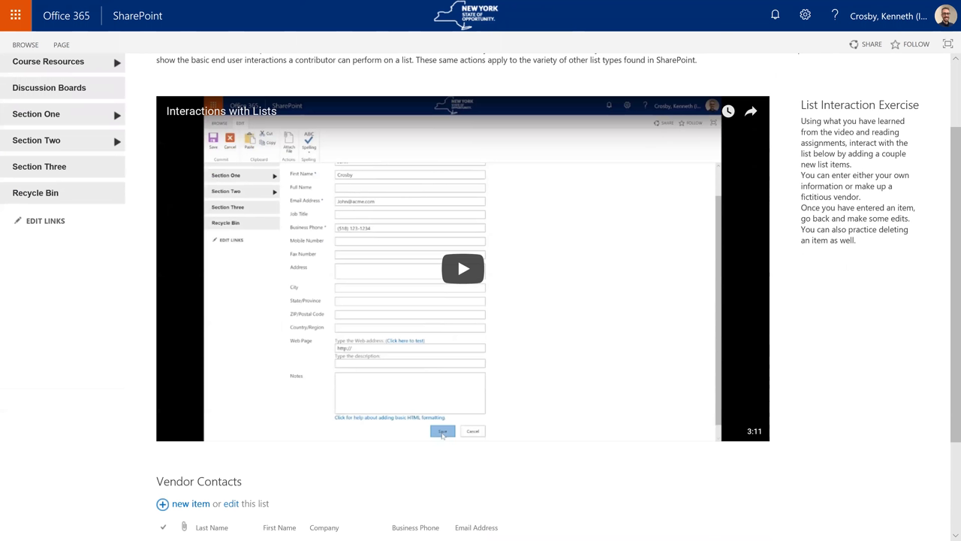
scroll(481, 296, down, 1)
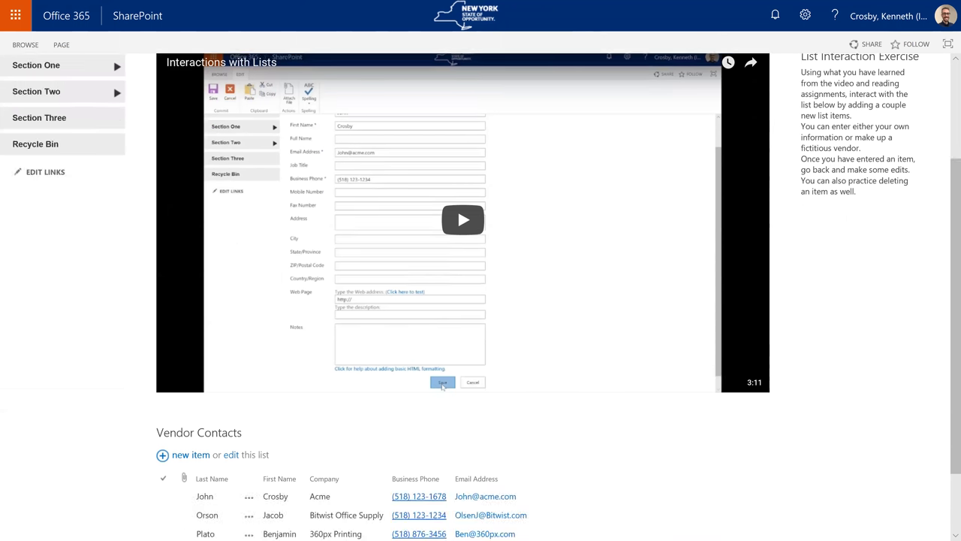
scroll(481, 297, down, 1)
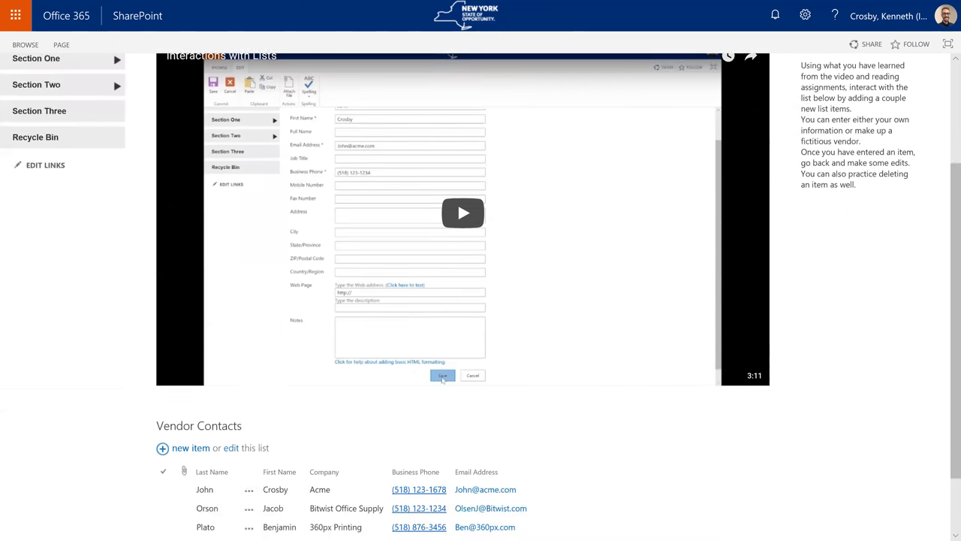
scroll(480, 297, down, 2)
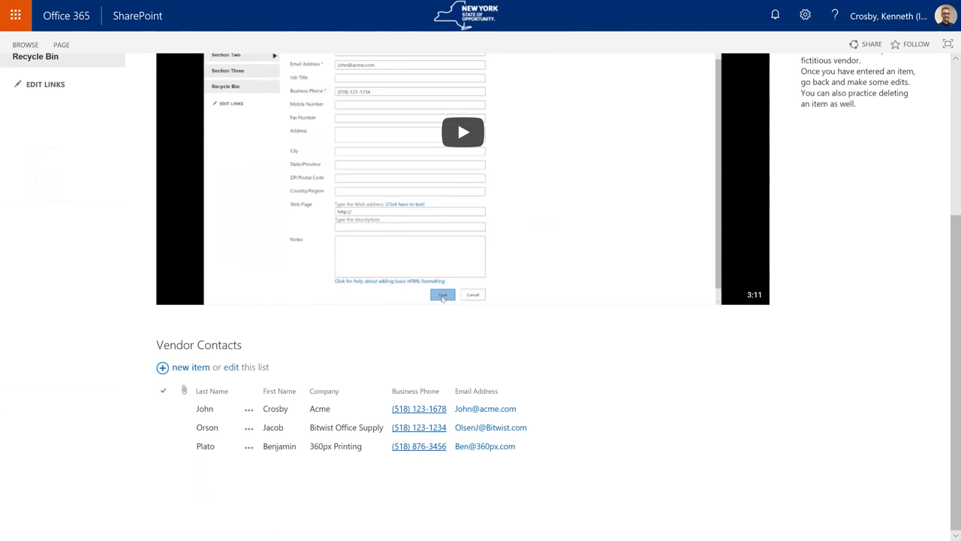
scroll(481, 297, up, 4)
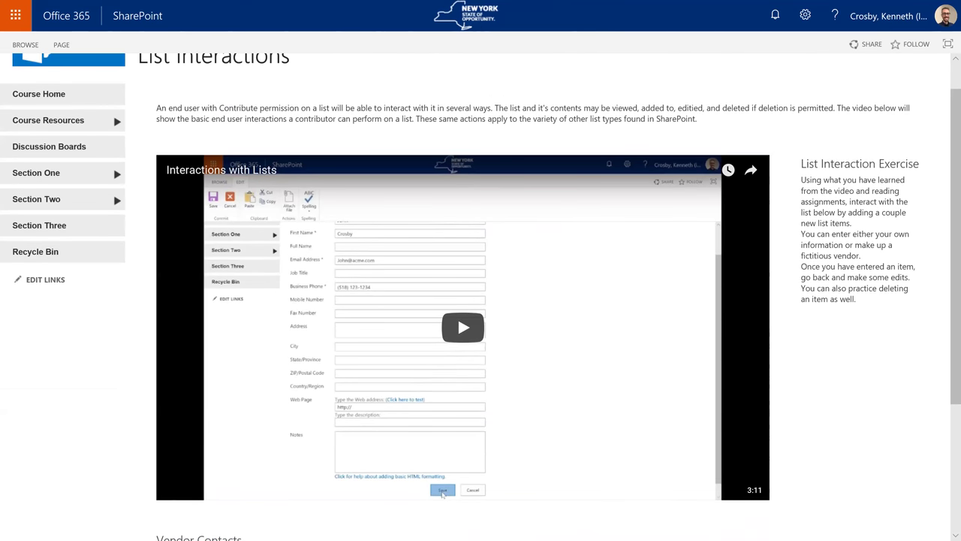
scroll(481, 297, up, 1)
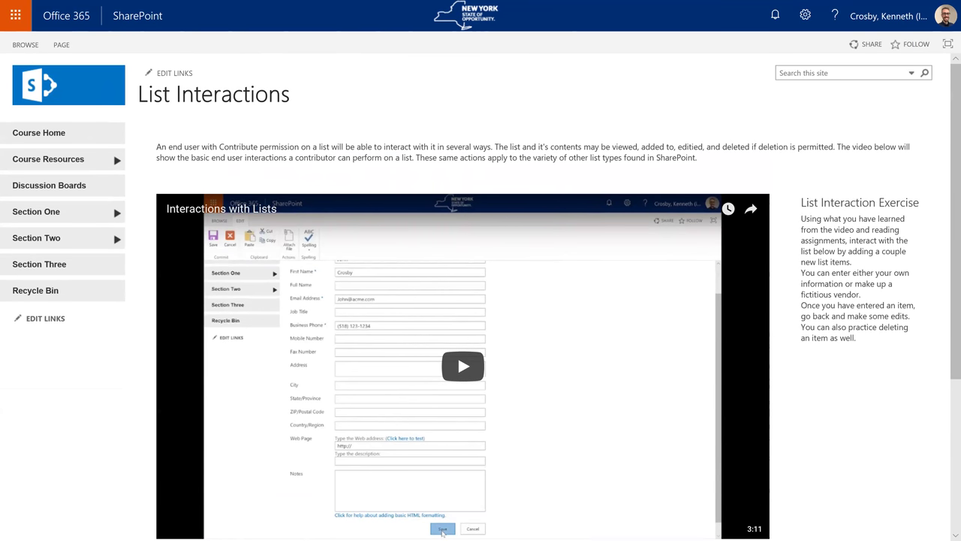
scroll(480, 297, down, 1)
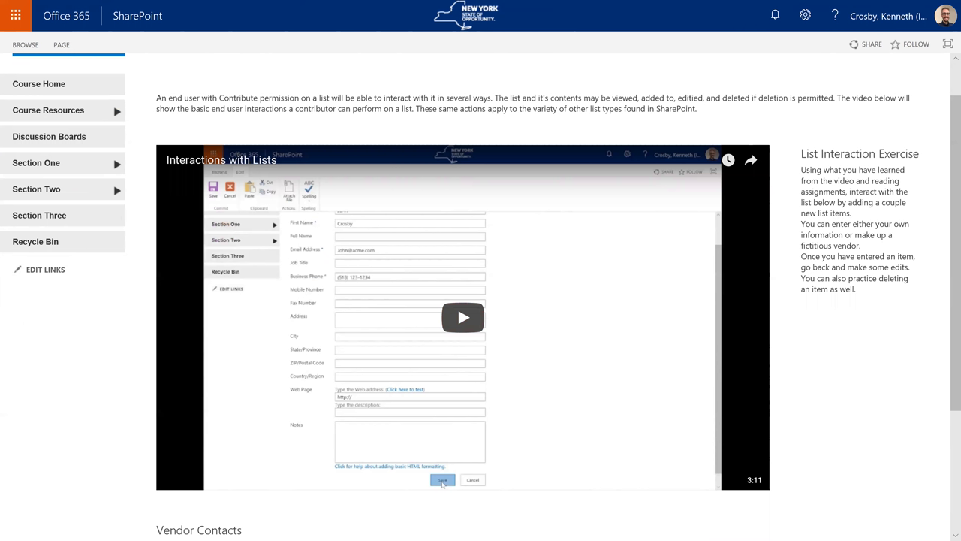
scroll(480, 297, down, 1)
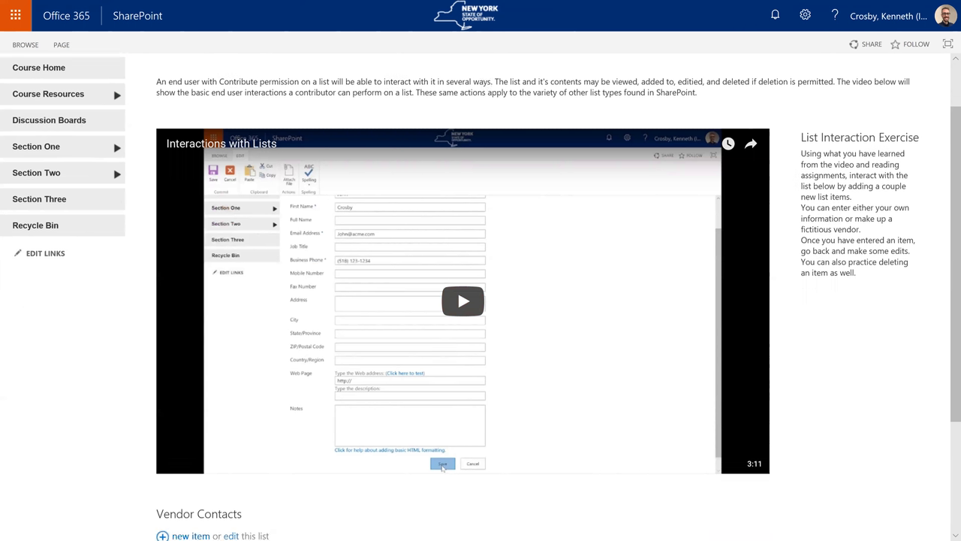
scroll(481, 297, down, 1)
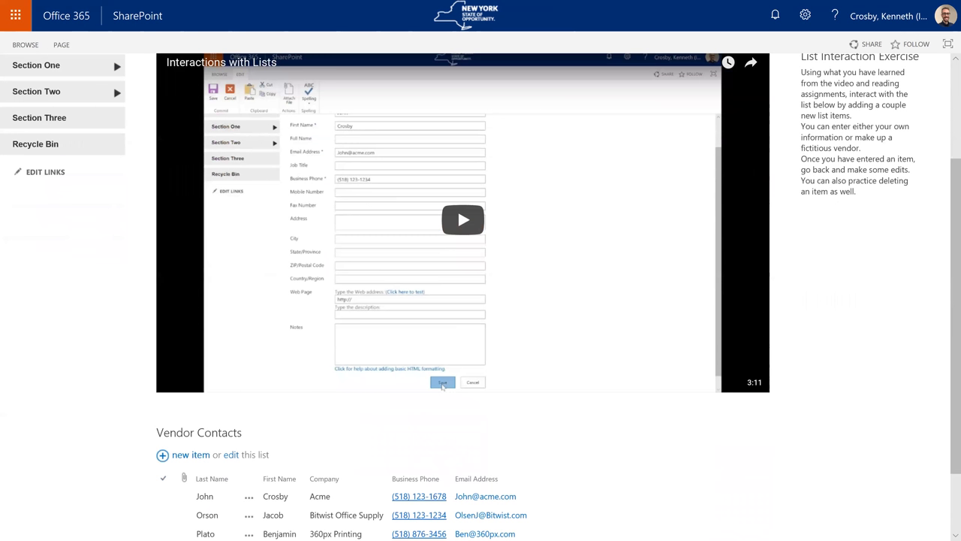
scroll(346, 408, down, 2)
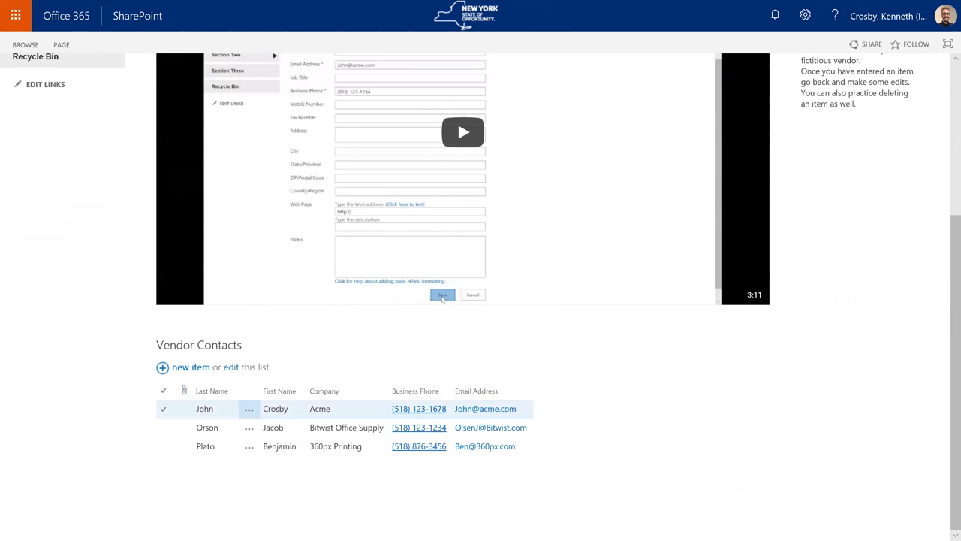
Select the Acme entry in the Vendor Contacts list and review its item actions, including the advanced ones.
click(163, 409)
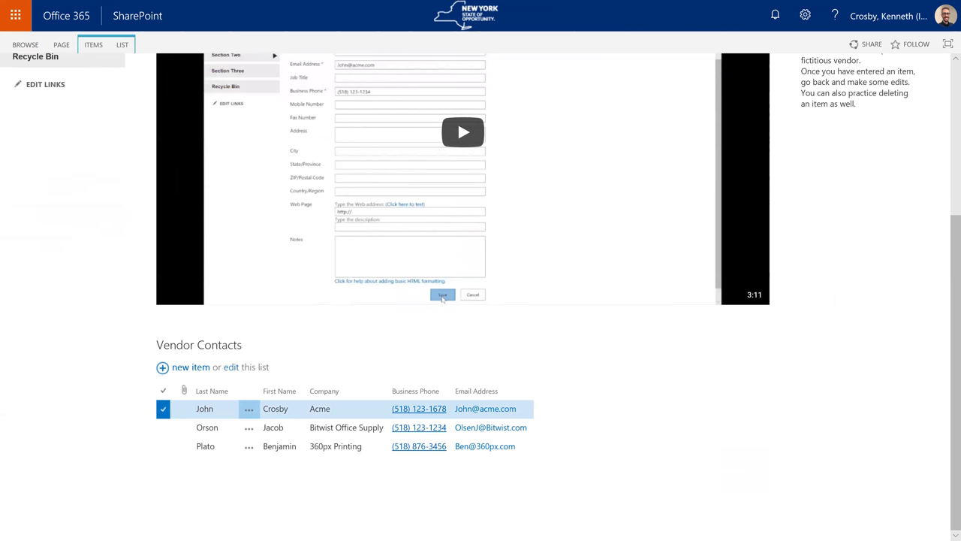
click(249, 409)
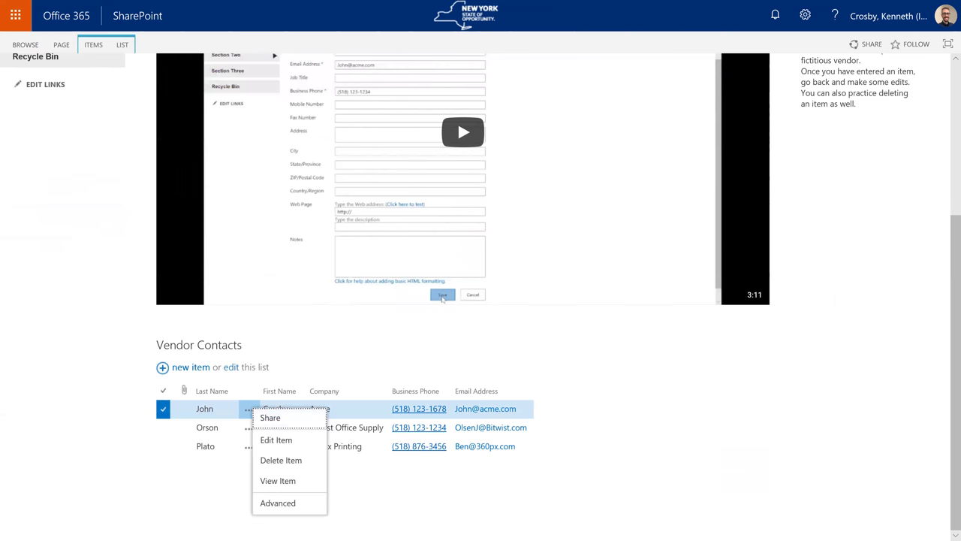
key(Escape)
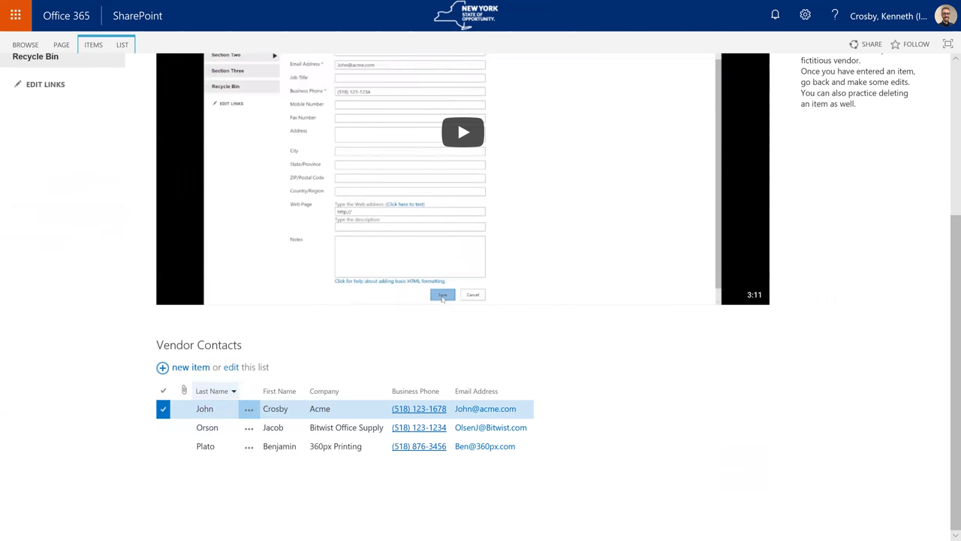
click(248, 408)
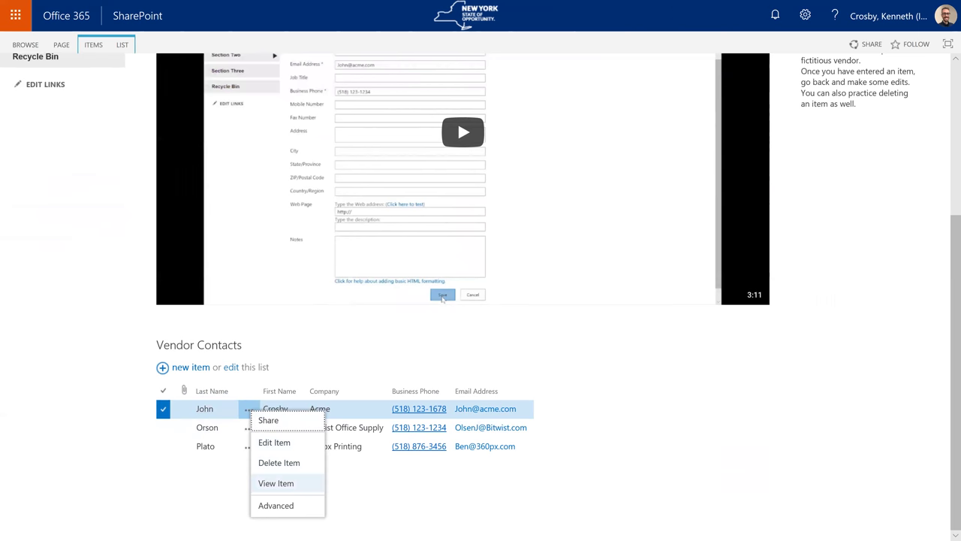
mouse_move(275, 505)
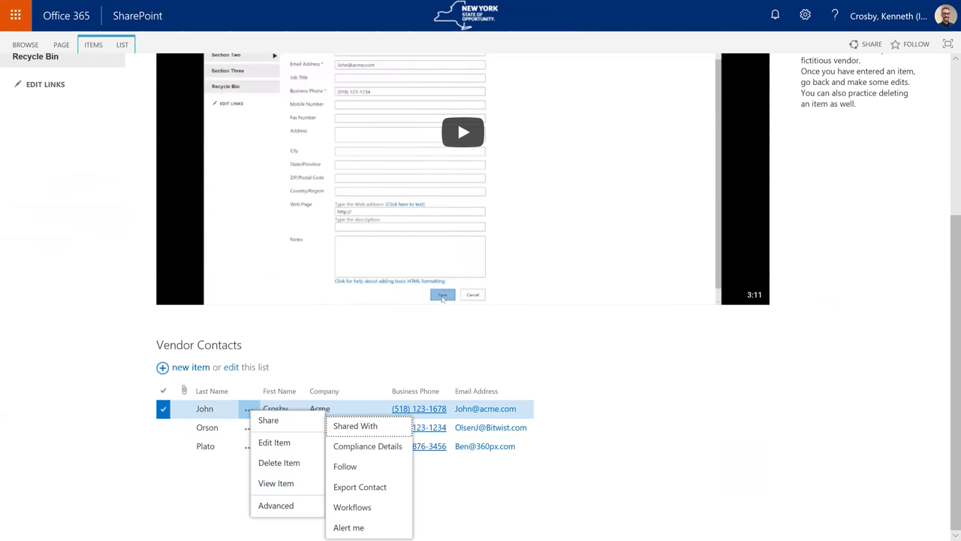
key(Escape)
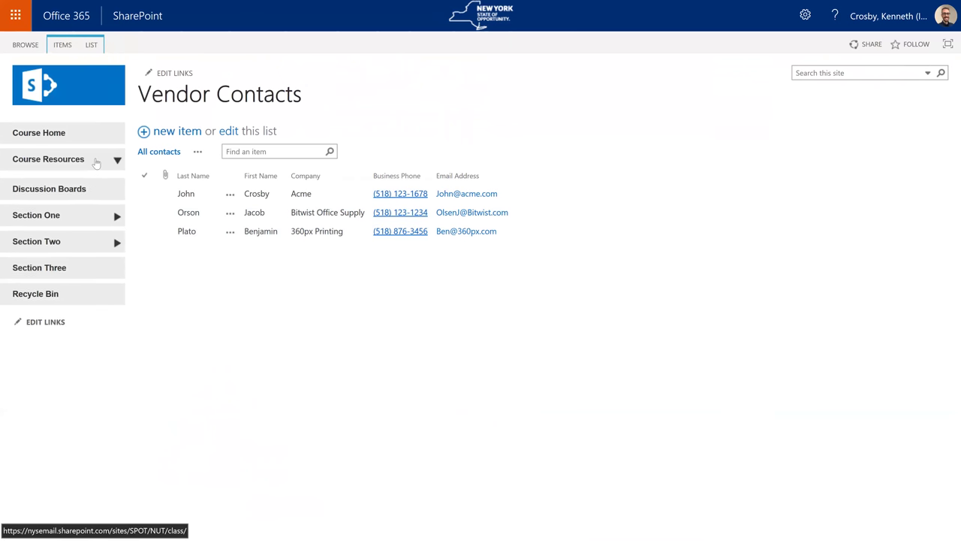
Leave the Vendor Contacts list and return to the training course's home page.
click(109, 161)
click(57, 179)
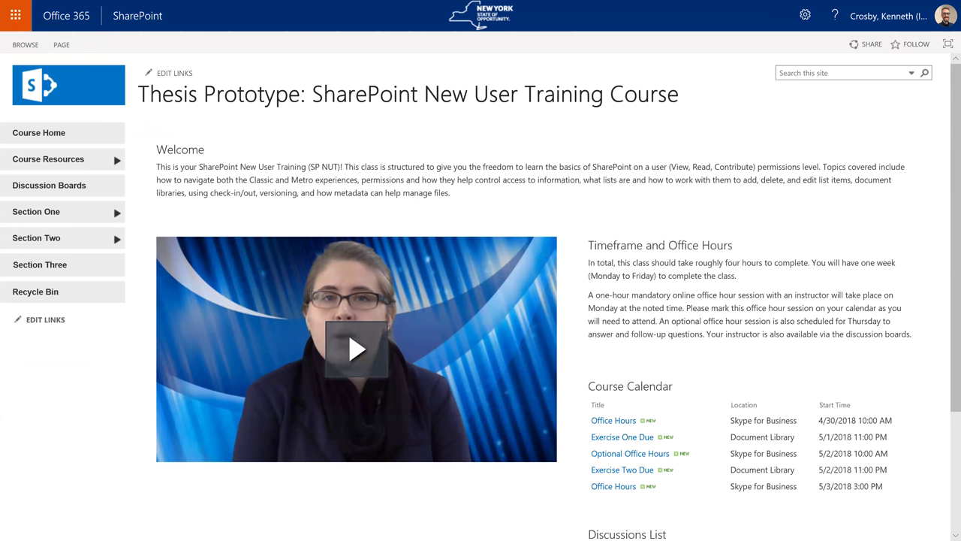
Switch to the thesis defense presentation in PowerPoint and start the slide show from the "Live Demonstration of Prototype" slide.
key(alt+Tab)
key(alt+Tab)
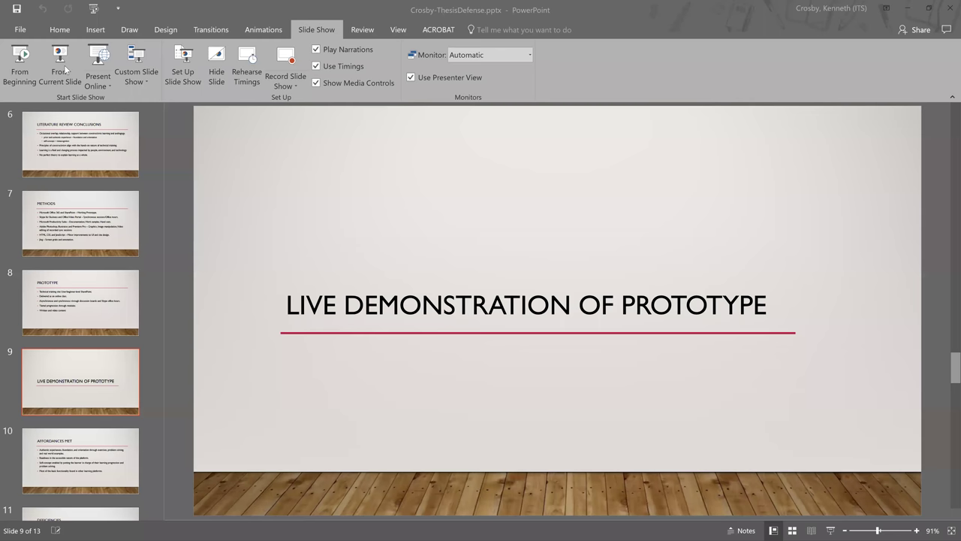
click(62, 68)
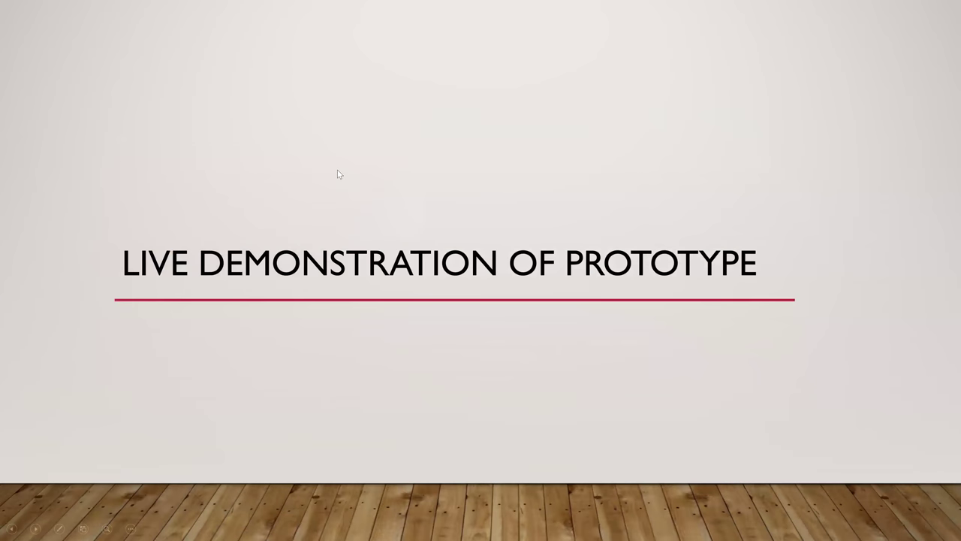